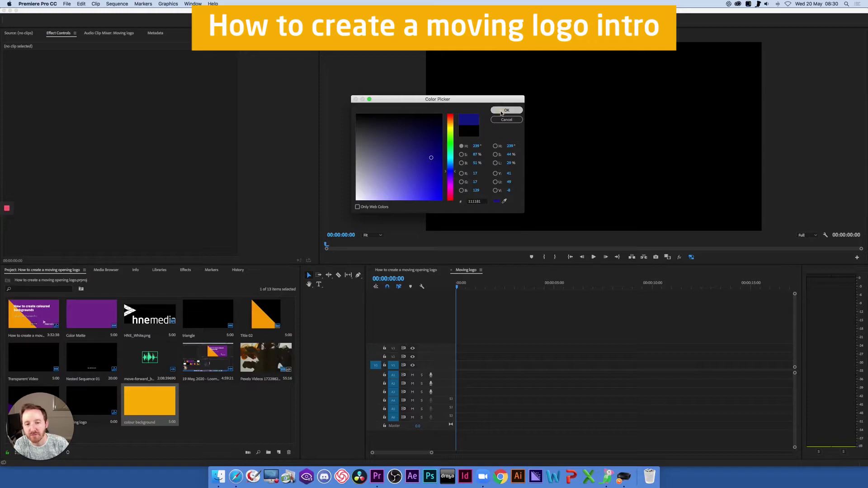
Step: Name the new blue colour matte "colour background" and place it on the first video track at the start of the Moving logo sequence
{"action": "type", "text": "co"}
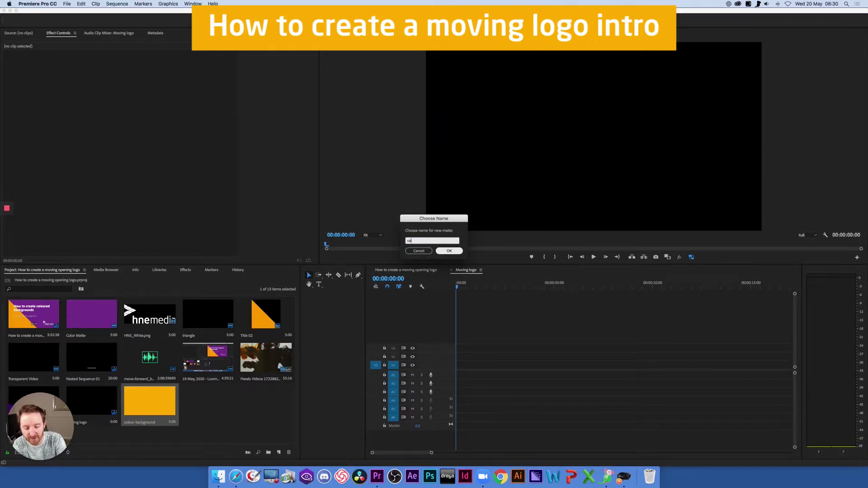
{"action": "type", "text": "lour backgro"}
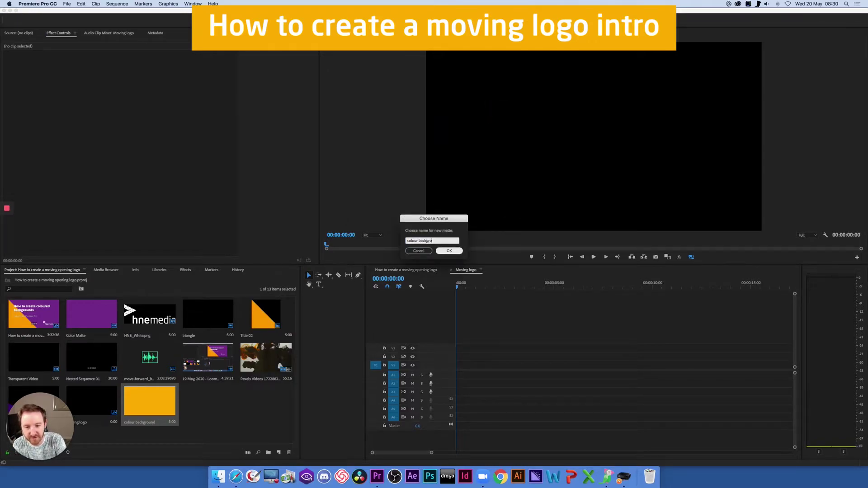
{"action": "type", "text": "und"}
{"action": "key", "text": "Return"}
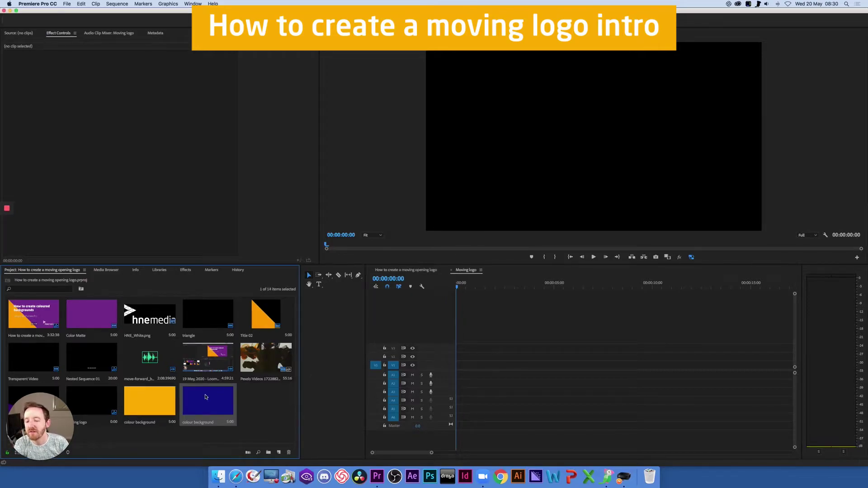
{"action": "left_click_drag", "start_coordinate": [193, 398], "coordinate": [457, 364]}
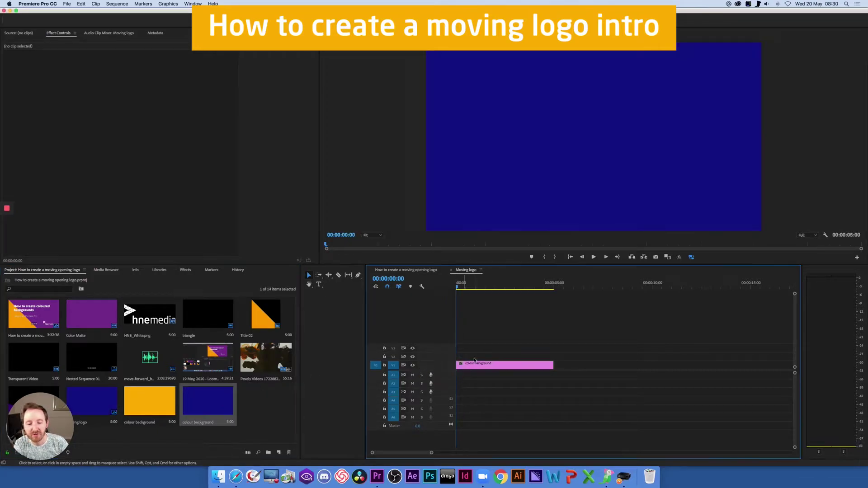
Step: Trim the colour background clip to a 2-second duration and return the playhead to the sequence start
{"action": "left_click_drag", "start_coordinate": [461, 284], "coordinate": [513, 290]}
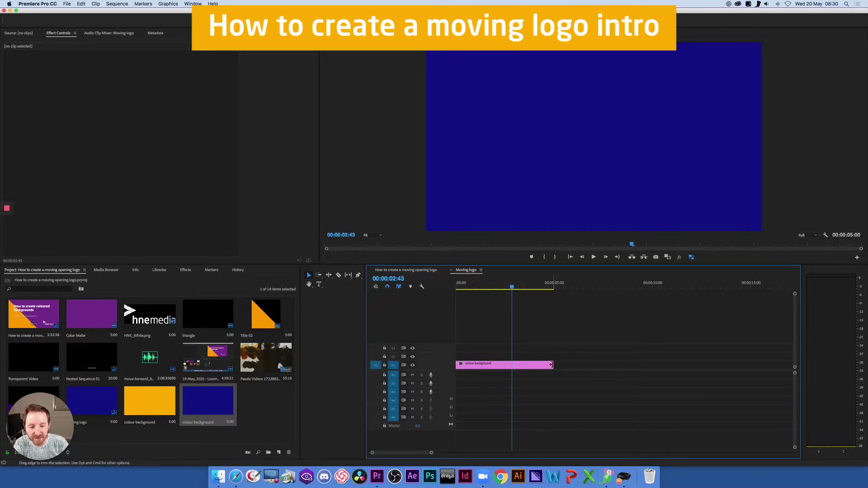
{"action": "left_click_drag", "start_coordinate": [553, 365], "coordinate": [512, 365]}
{"action": "left_click_drag", "start_coordinate": [512, 288], "coordinate": [495, 289]}
{"action": "left_click_drag", "start_coordinate": [510, 367], "coordinate": [495, 365]}
{"action": "left_click_drag", "start_coordinate": [495, 289], "coordinate": [445, 289]}
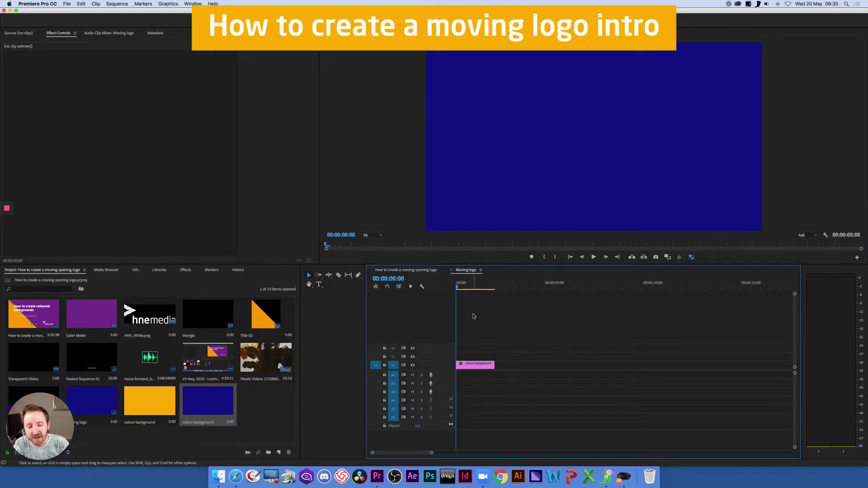
Step: Import the cheerful-woman-watching JPG image from the Downloads folder into the project
{"action": "left_click", "coordinate": [155, 321]}
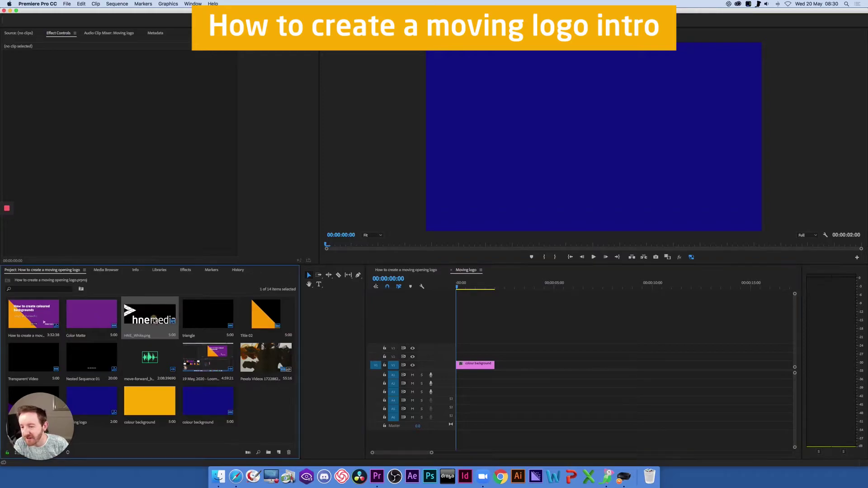
{"action": "left_click", "coordinate": [67, 3]}
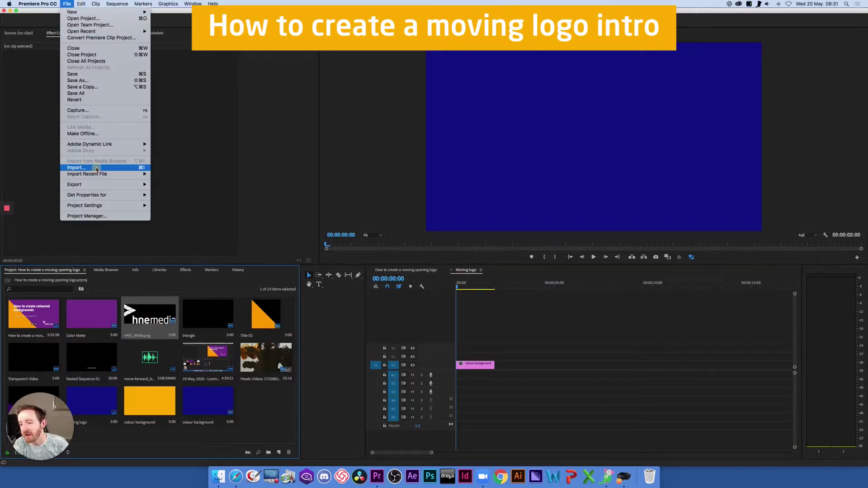
{"action": "left_click", "coordinate": [77, 168]}
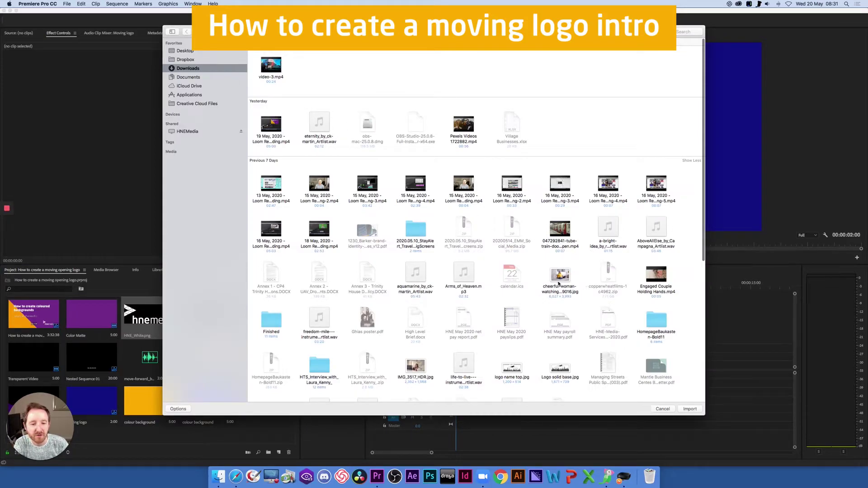
{"action": "left_click", "coordinate": [559, 274]}
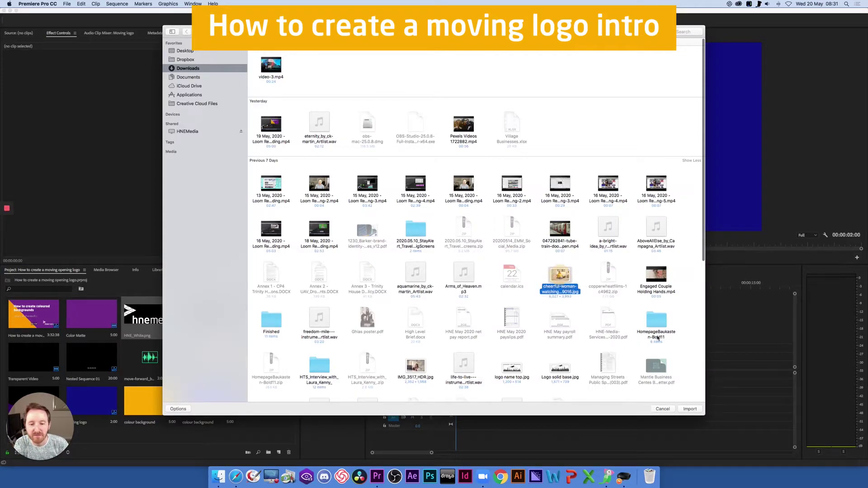
{"action": "left_click", "coordinate": [688, 409]}
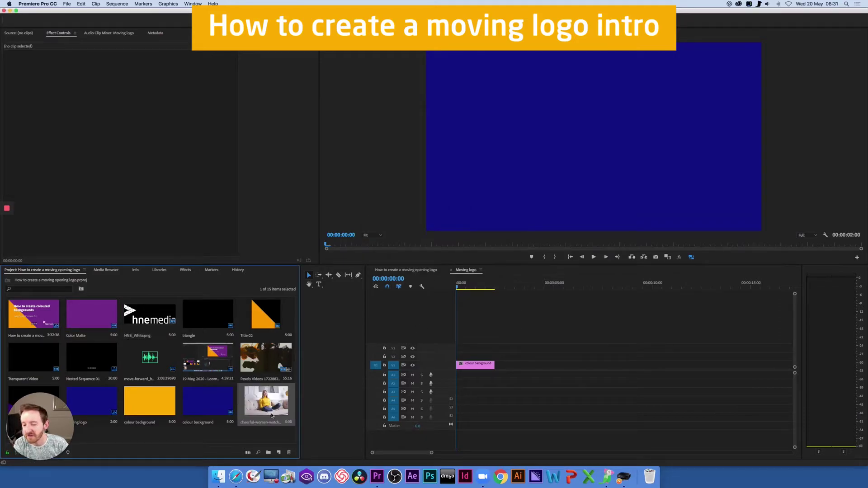
{"action": "left_click", "coordinate": [245, 432]}
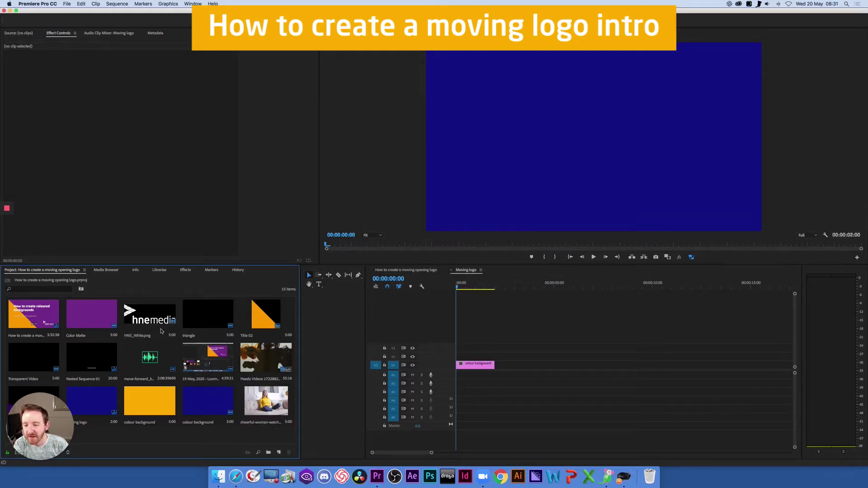
Step: Try placing the HNE_White.png logo on the same video track as the colour background, and undo the placement
{"action": "left_click", "coordinate": [147, 322]}
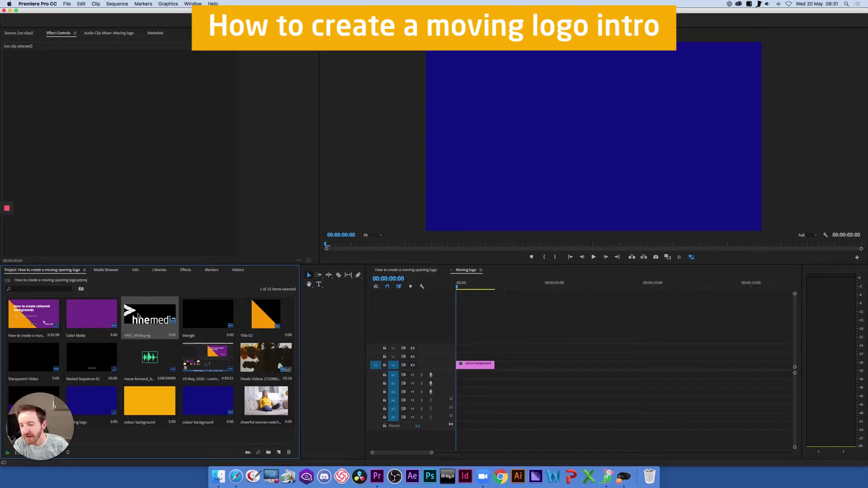
{"action": "left_click_drag", "start_coordinate": [131, 310], "coordinate": [462, 370]}
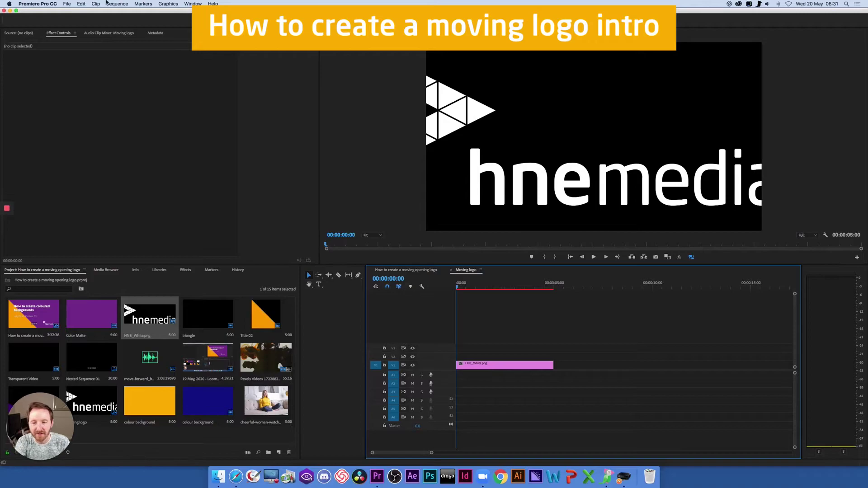
{"action": "left_click", "coordinate": [89, 4]}
{"action": "left_click", "coordinate": [86, 10]}
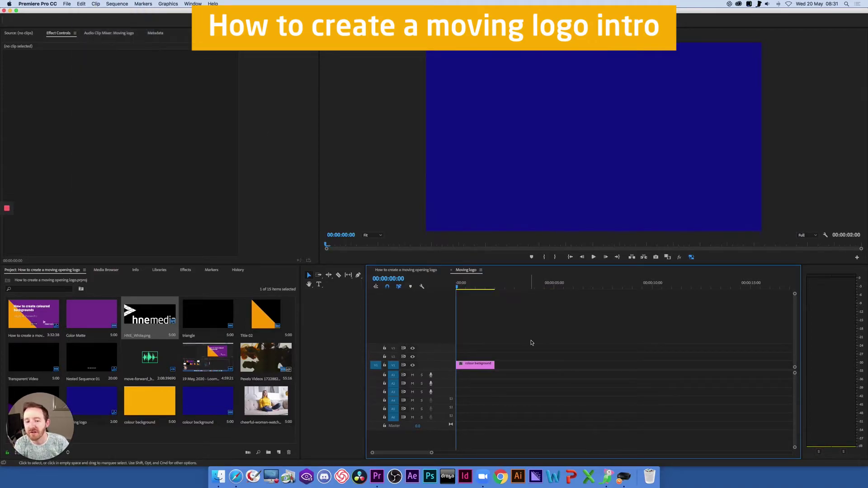
Step: Place HNE_White.png on the video track above the colour background at the sequence start and trim it to 2 seconds
{"action": "left_click_drag", "start_coordinate": [132, 311], "coordinate": [438, 355]}
{"action": "left_click_drag", "start_coordinate": [552, 356], "coordinate": [493, 356]}
{"action": "left_click_drag", "start_coordinate": [492, 285], "coordinate": [453, 289]}
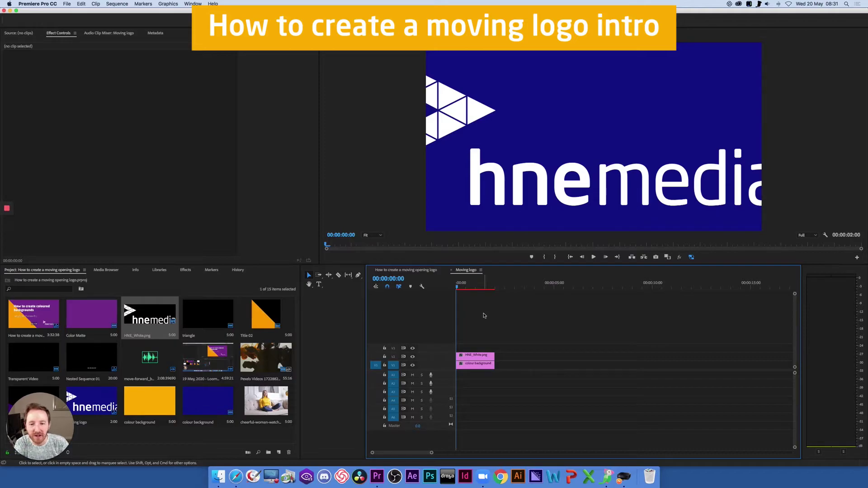
Step: Reduce the Scale of the HNE_White.png logo clip to 23
{"action": "left_click", "coordinate": [480, 356]}
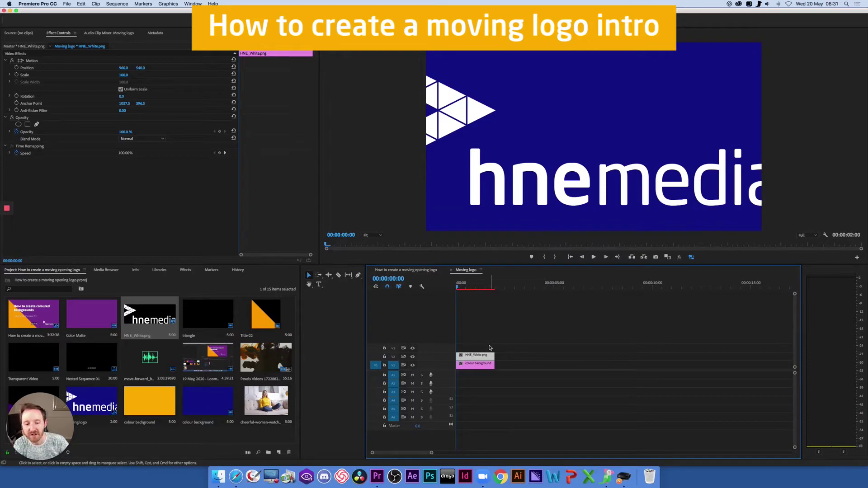
{"action": "left_click", "coordinate": [483, 327]}
{"action": "left_click", "coordinate": [484, 357]}
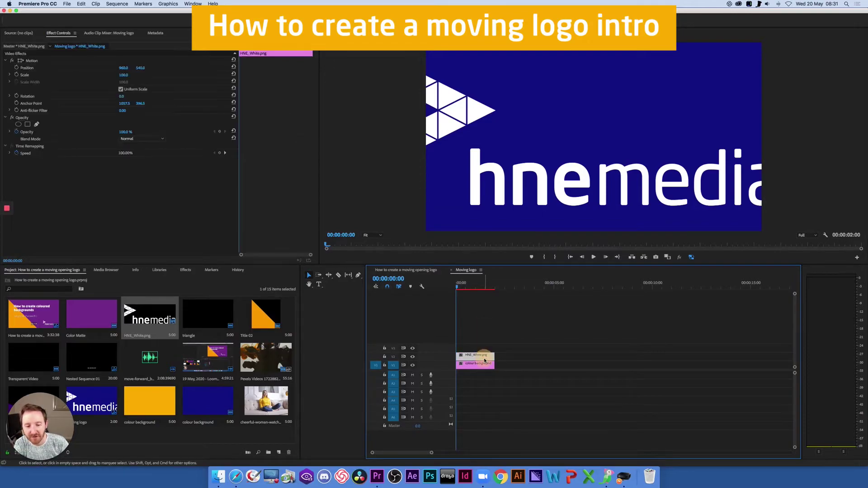
{"action": "left_click", "coordinate": [61, 35]}
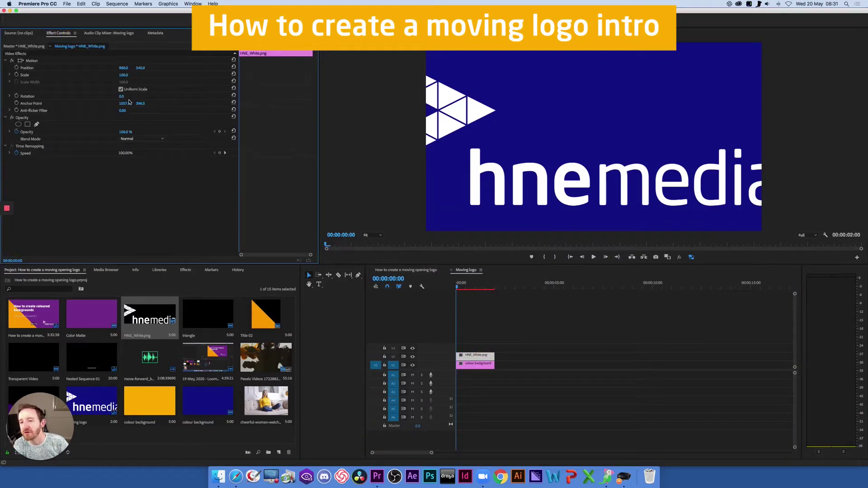
{"action": "left_click", "coordinate": [567, 328]}
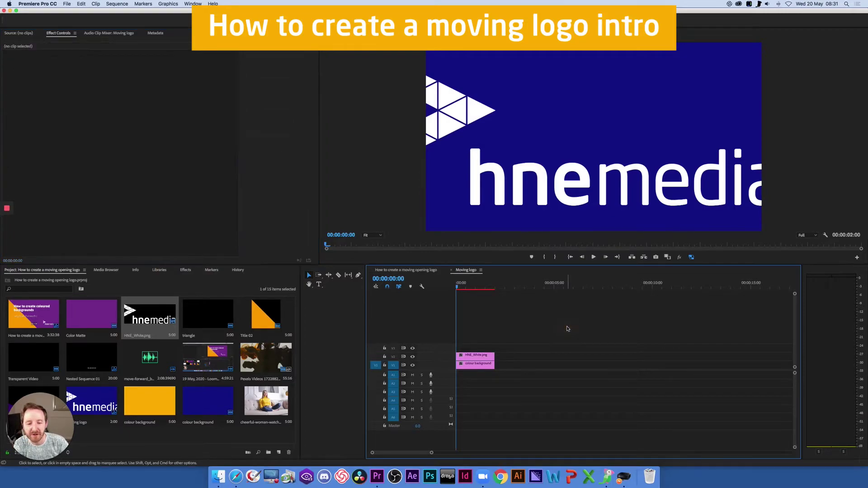
{"action": "left_click", "coordinate": [484, 358]}
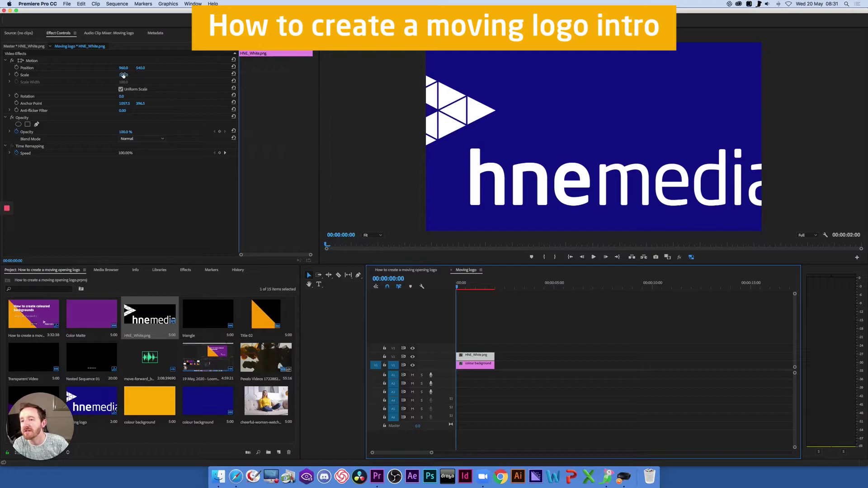
{"action": "left_click_drag", "start_coordinate": [122, 75], "coordinate": [123, 74]}
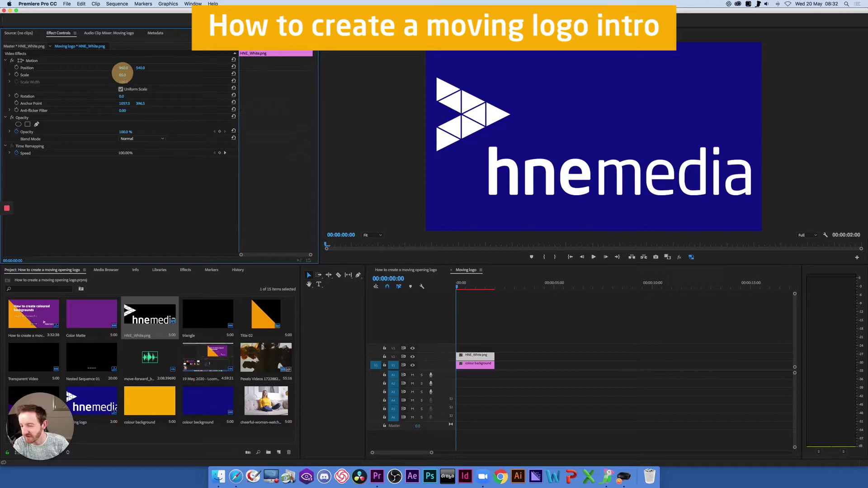
{"action": "left_click_drag", "start_coordinate": [123, 74], "coordinate": [122, 74]}
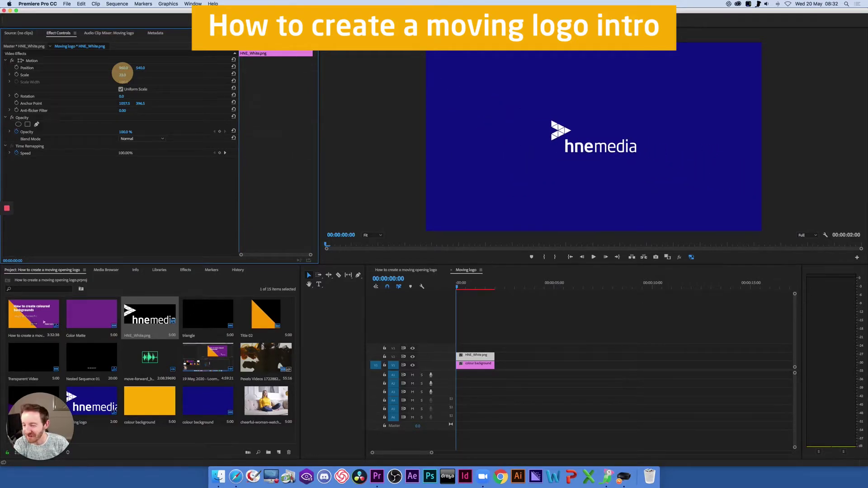
{"action": "left_click", "coordinate": [460, 293]}
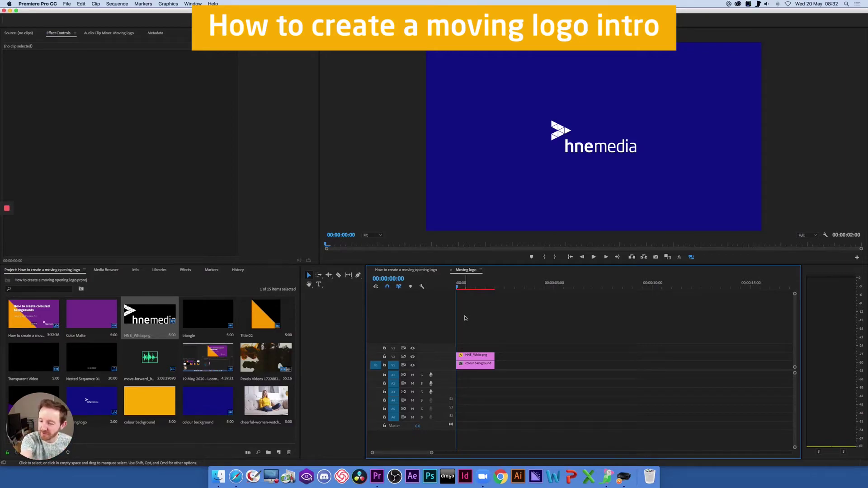
Step: Turn on Scale animation for the logo clip and set a keyframe of 23 at the start of the sequence
{"action": "left_click", "coordinate": [480, 360]}
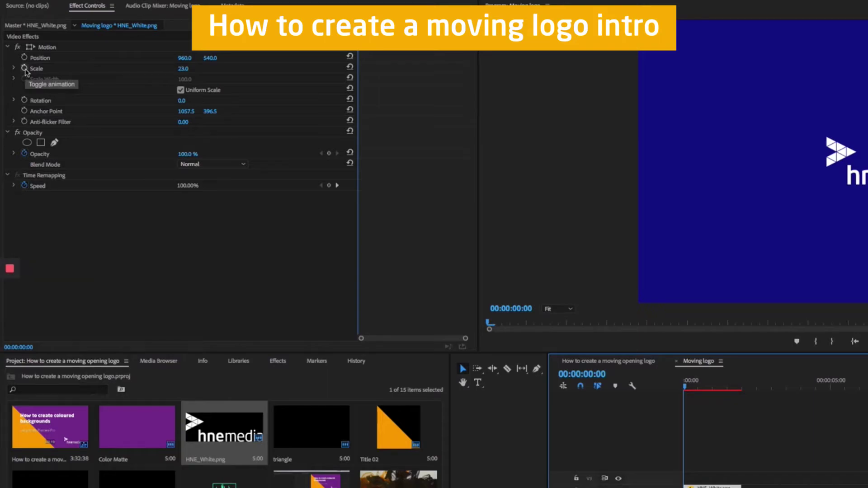
{"action": "left_click", "coordinate": [24, 68]}
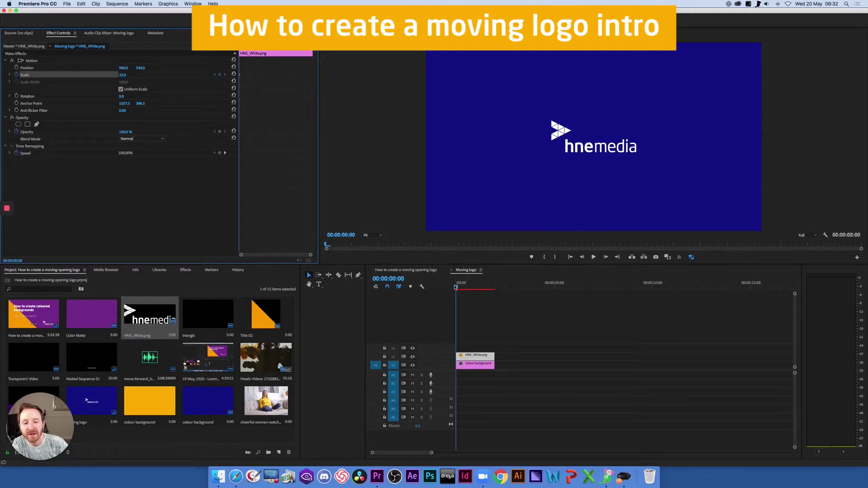
{"action": "left_click", "coordinate": [456, 288]}
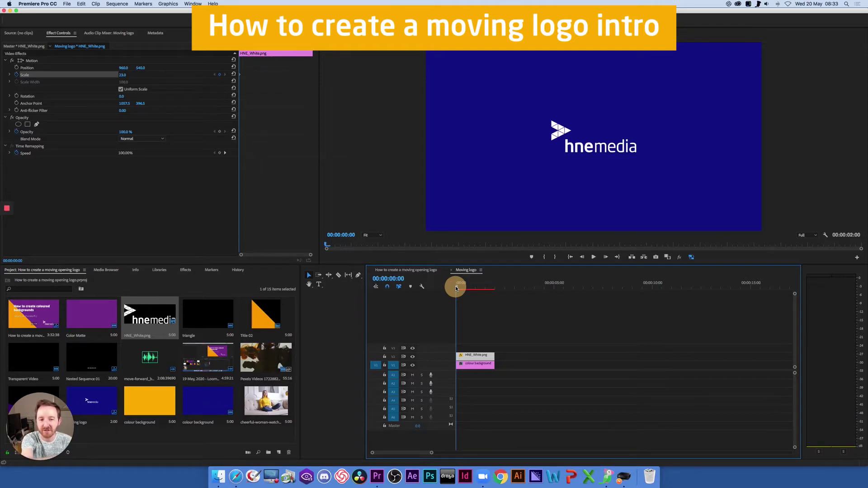
{"action": "key", "text": "space"}
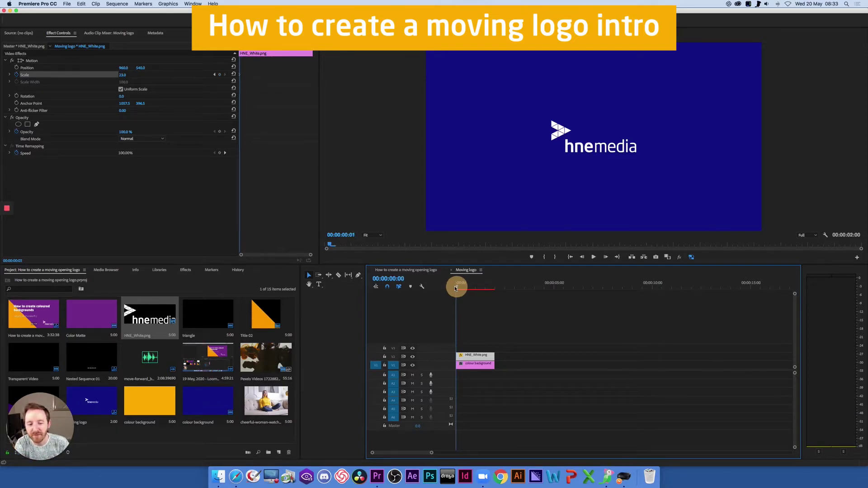
{"action": "left_click_drag", "start_coordinate": [455, 288], "coordinate": [453, 288]}
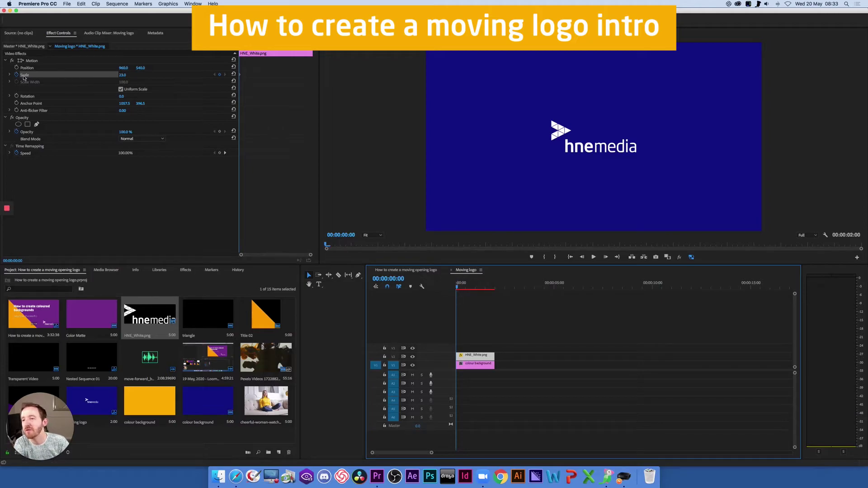
{"action": "left_click", "coordinate": [123, 75]}
{"action": "left_click", "coordinate": [123, 74]}
{"action": "type", "text": "2"}
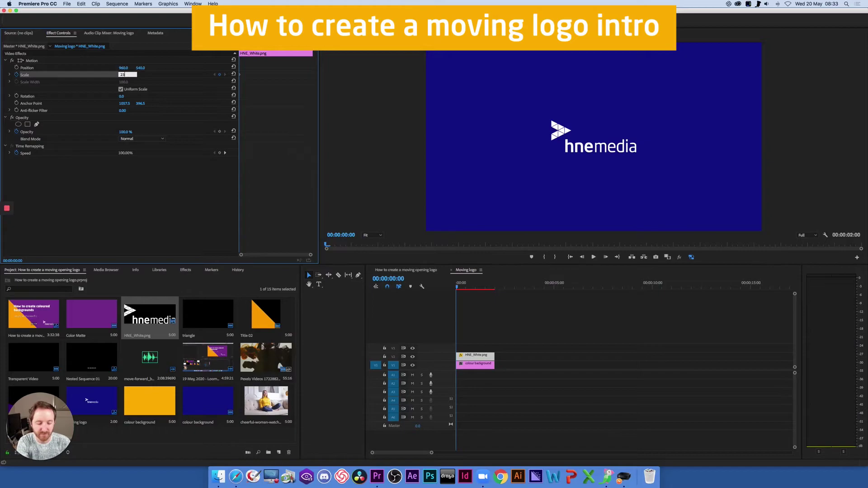
{"action": "type", "text": "3"}
{"action": "key", "text": "Return"}
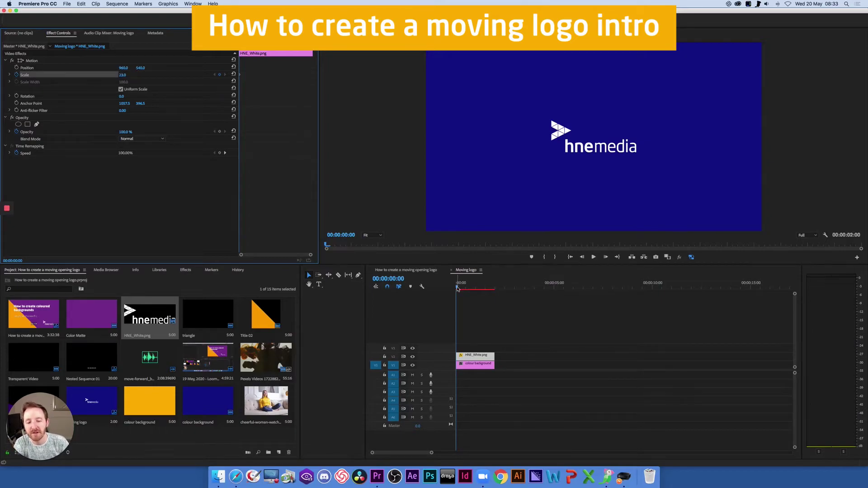
Step: Add a Scale keyframe of 28 to the logo clip on its last frame at 00:00:01:49 and preview the animation
{"action": "left_click_drag", "start_coordinate": [458, 288], "coordinate": [495, 288]}
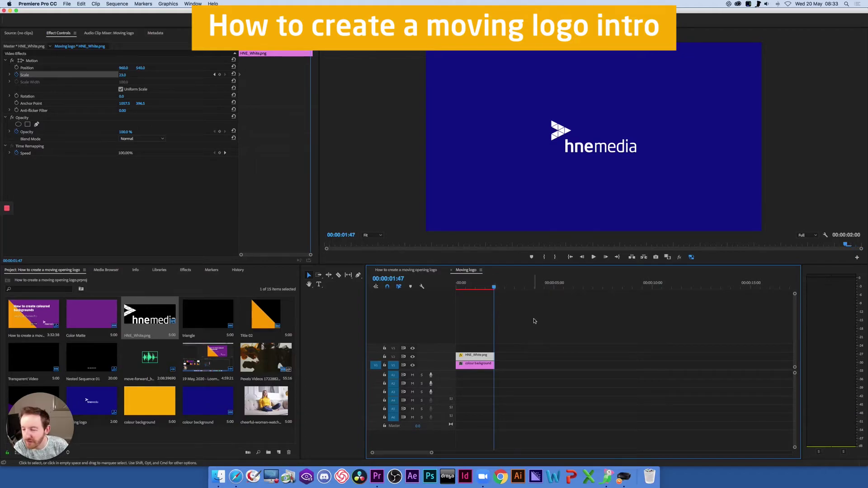
{"action": "key", "text": "Right"}
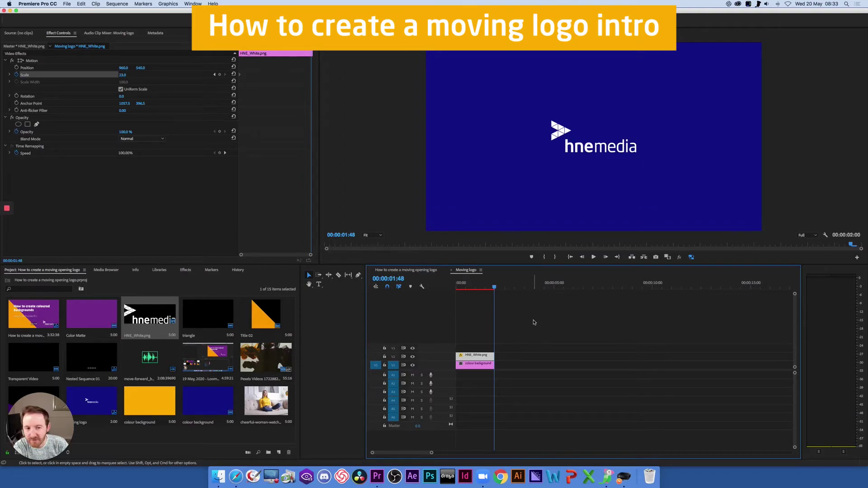
{"action": "key", "text": "Right"}
{"action": "key", "text": "Right"}
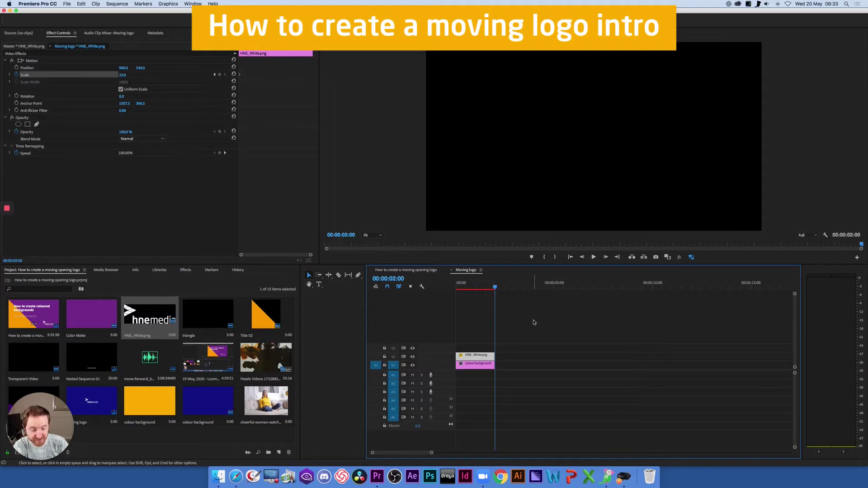
{"action": "key", "text": "Left"}
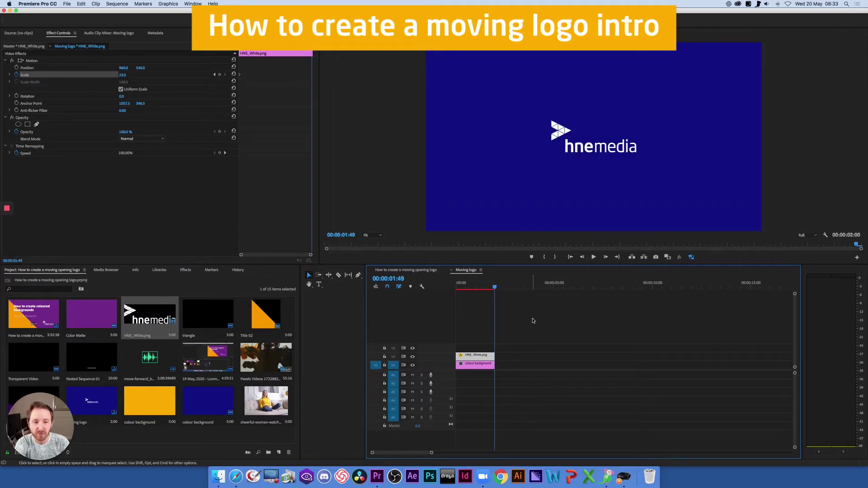
{"action": "left_click", "coordinate": [122, 74]}
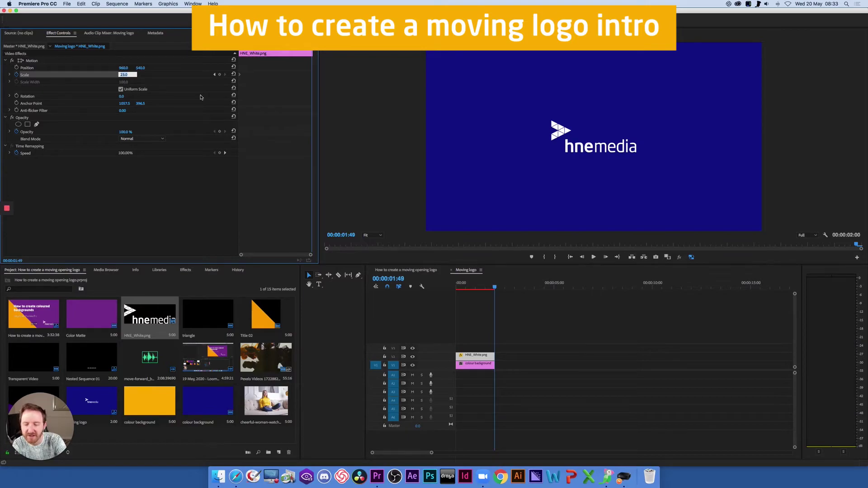
{"action": "type", "text": "28"}
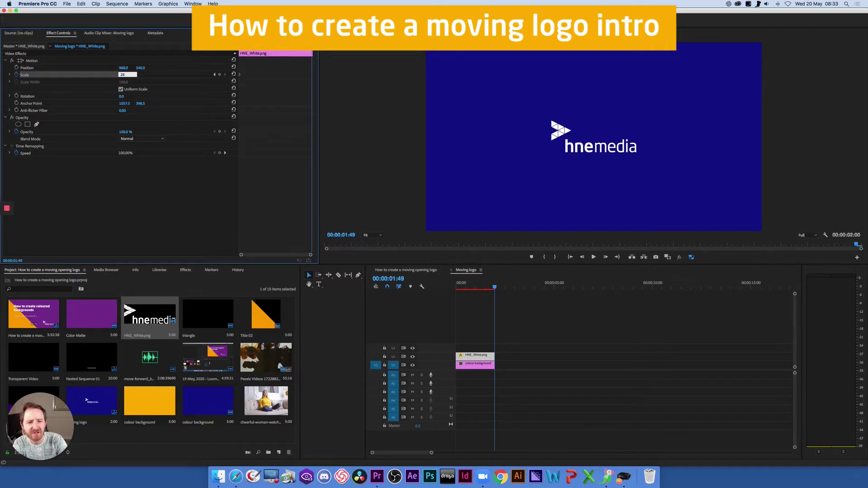
{"action": "key", "text": "Return"}
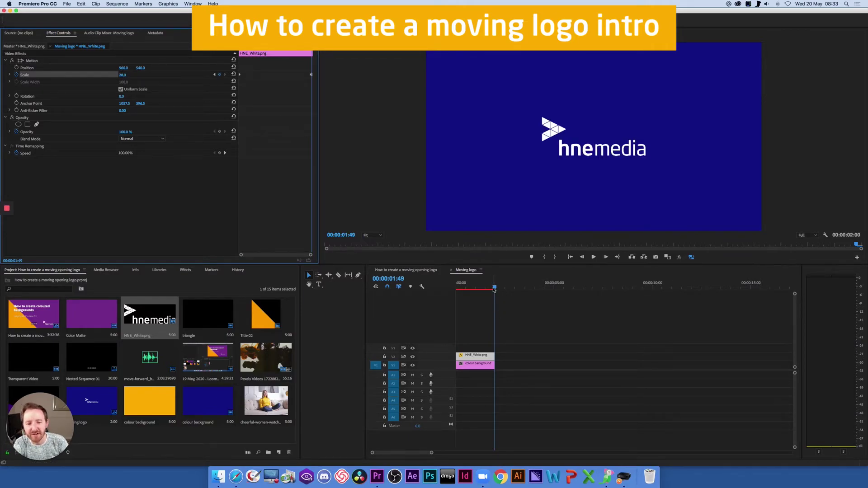
{"action": "left_click_drag", "start_coordinate": [495, 287], "coordinate": [434, 287]}
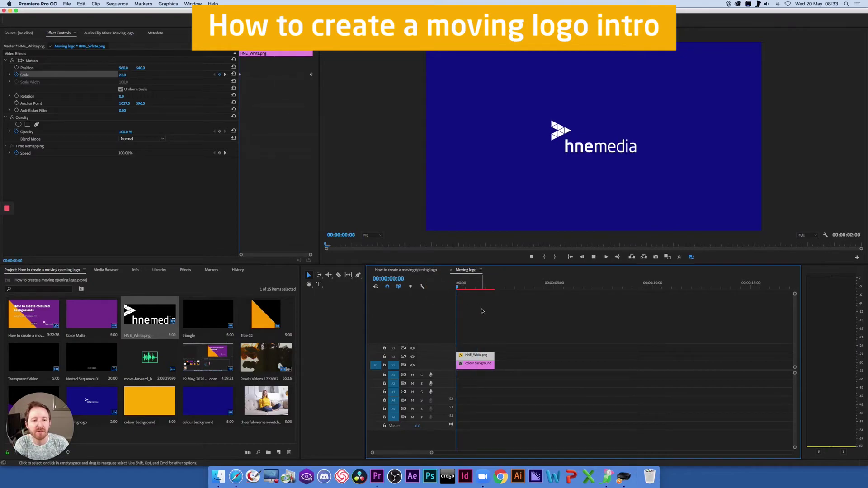
{"action": "key", "text": "space"}
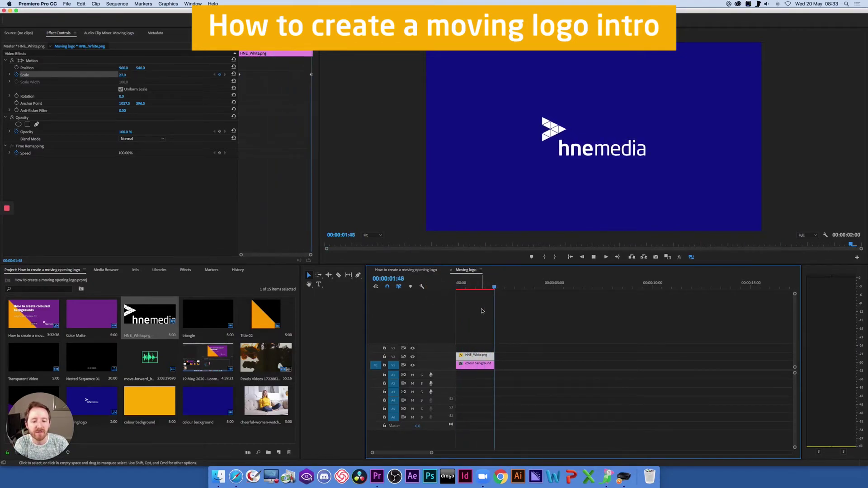
Step: Change the logo's ending Scale keyframe at 00:00:01:49 to 26
{"action": "left_click", "coordinate": [494, 290]}
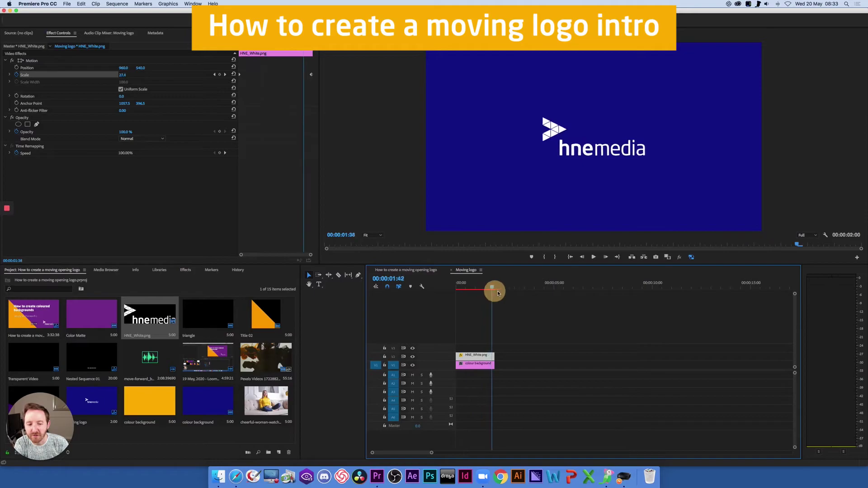
{"action": "left_click_drag", "start_coordinate": [497, 293], "coordinate": [496, 292]}
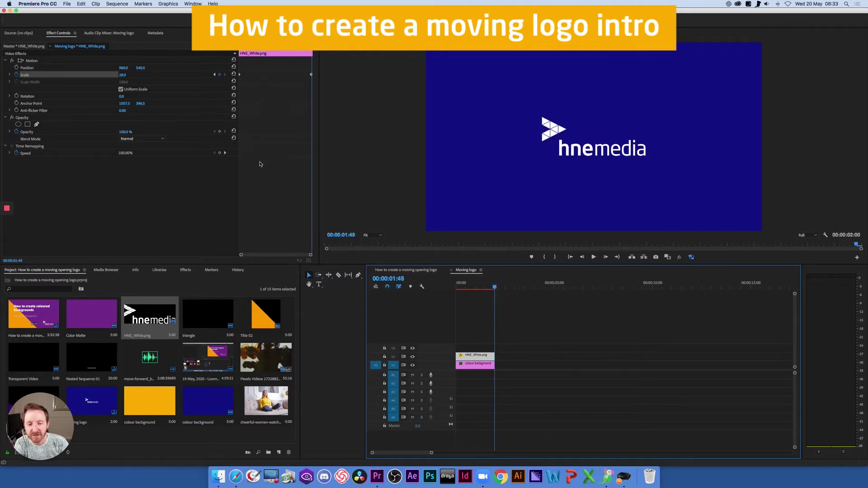
{"action": "left_click", "coordinate": [124, 74]}
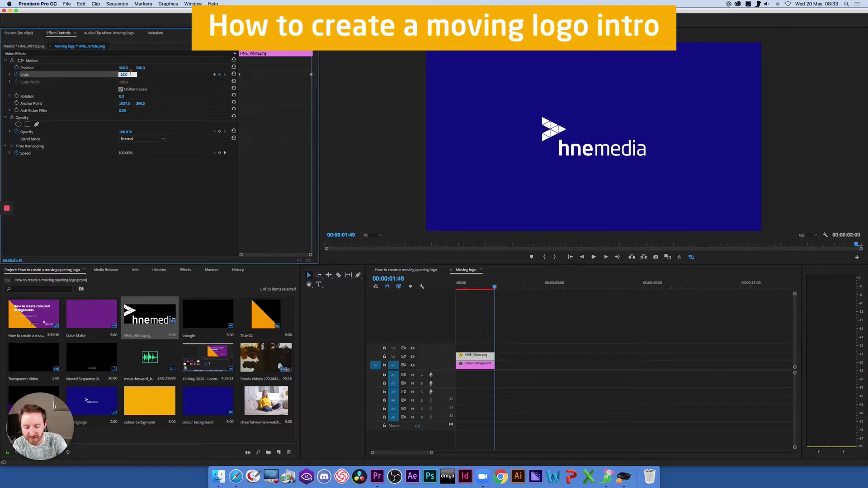
{"action": "type", "text": "25"}
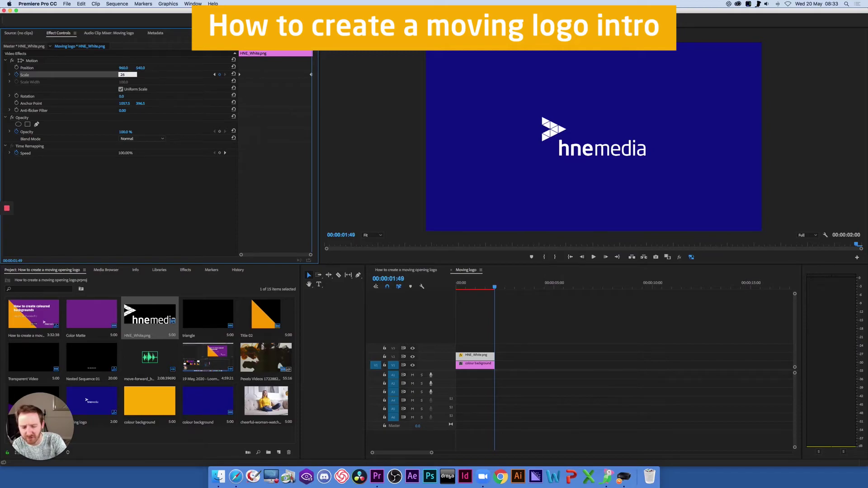
{"action": "key", "text": "Return"}
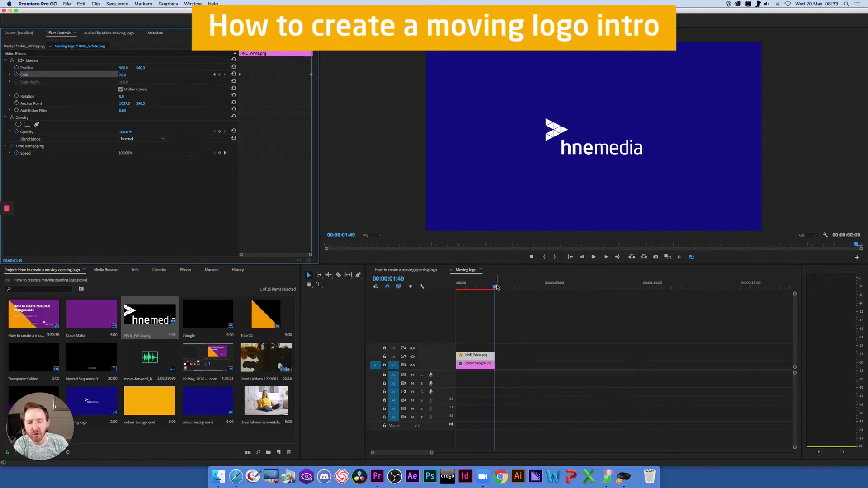
Step: Play the logo animation from the sequence start to check the gentler growth, and return to the start
{"action": "left_click_drag", "start_coordinate": [496, 287], "coordinate": [437, 288]}
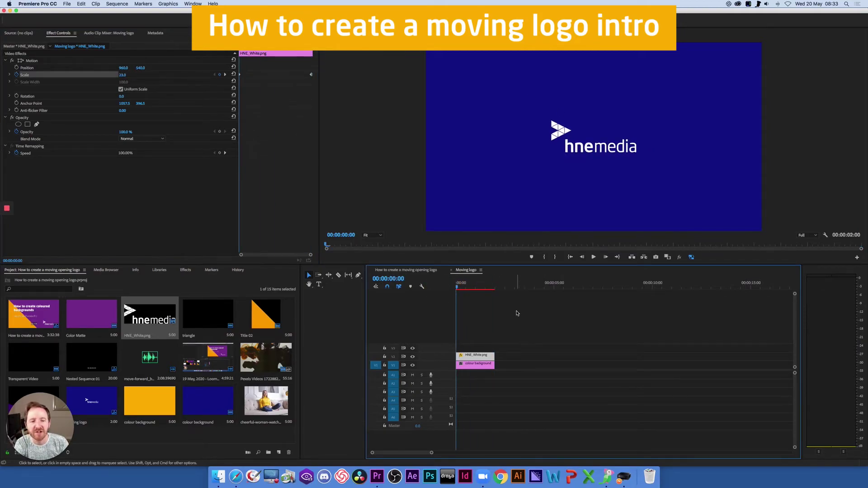
{"action": "key", "text": "space"}
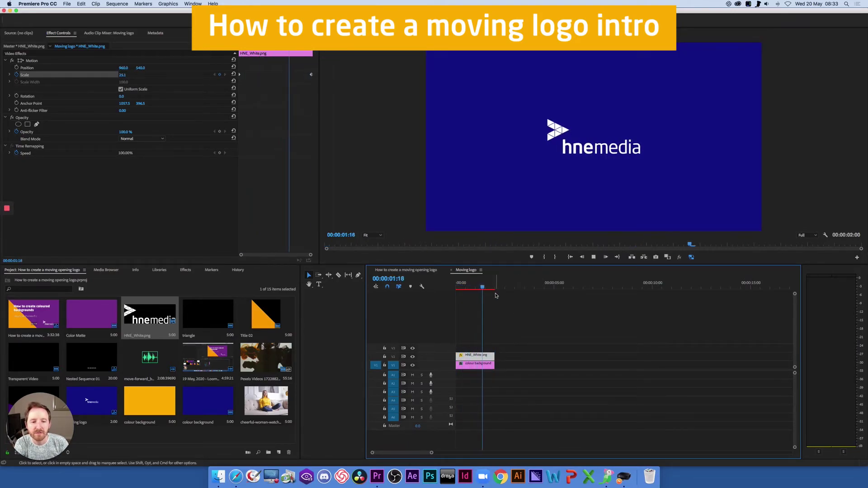
{"action": "key", "text": "space"}
{"action": "left_click_drag", "start_coordinate": [492, 289], "coordinate": [440, 286]}
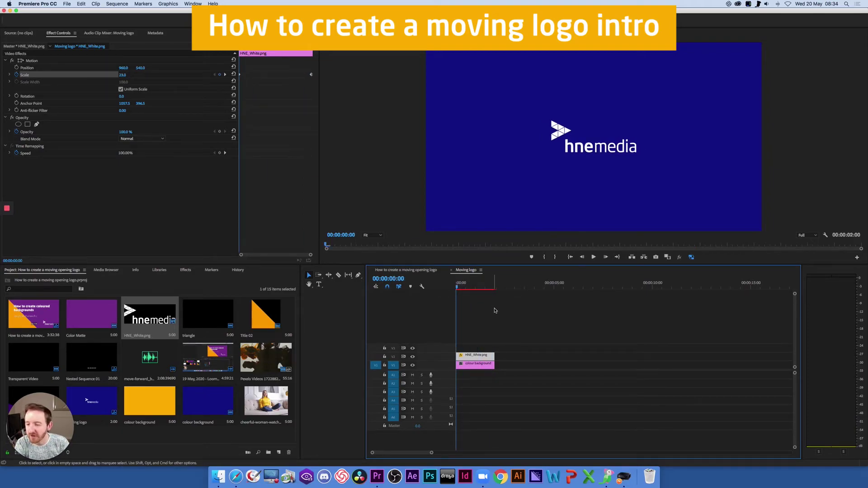
Step: Set the logo's starting Scale keyframe at 00:00:00:00 to 30
{"action": "left_click_drag", "start_coordinate": [490, 288], "coordinate": [451, 292]}
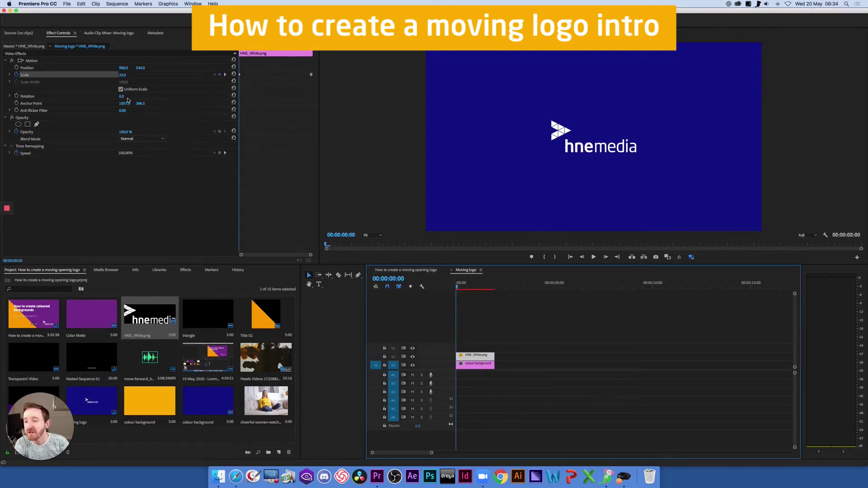
{"action": "left_click", "coordinate": [123, 75]}
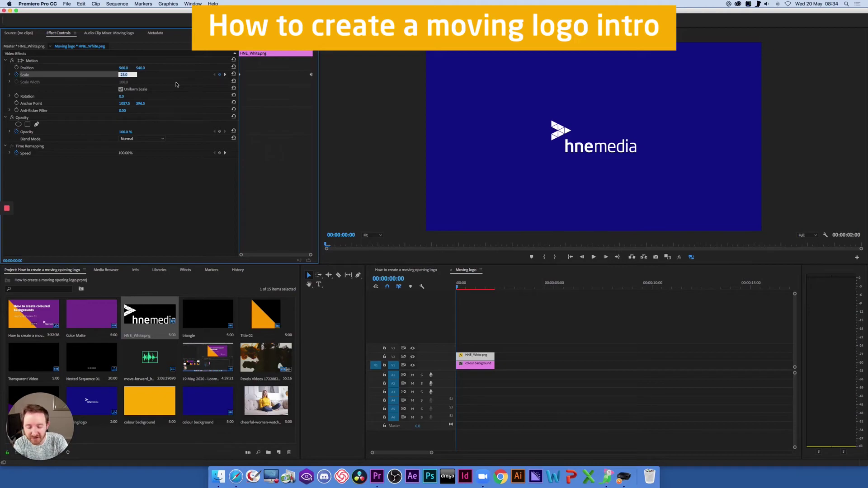
{"action": "key", "text": "Return"}
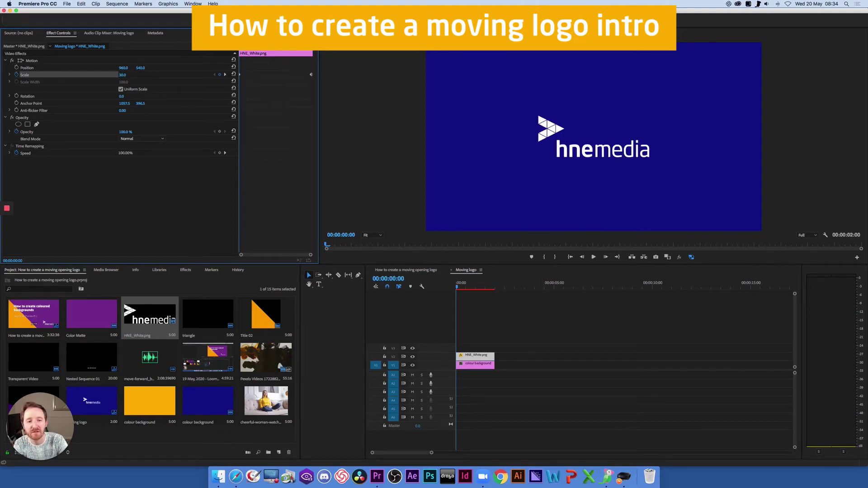
Step: Set the logo's ending Scale keyframe at 00:00:01:49 to 22 so that the logo shrinks
{"action": "left_click", "coordinate": [481, 290]}
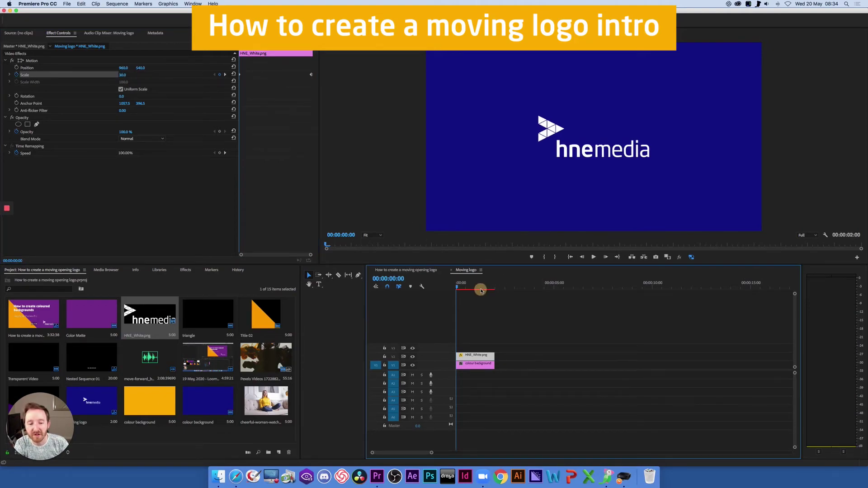
{"action": "left_click_drag", "start_coordinate": [474, 289], "coordinate": [495, 288]}
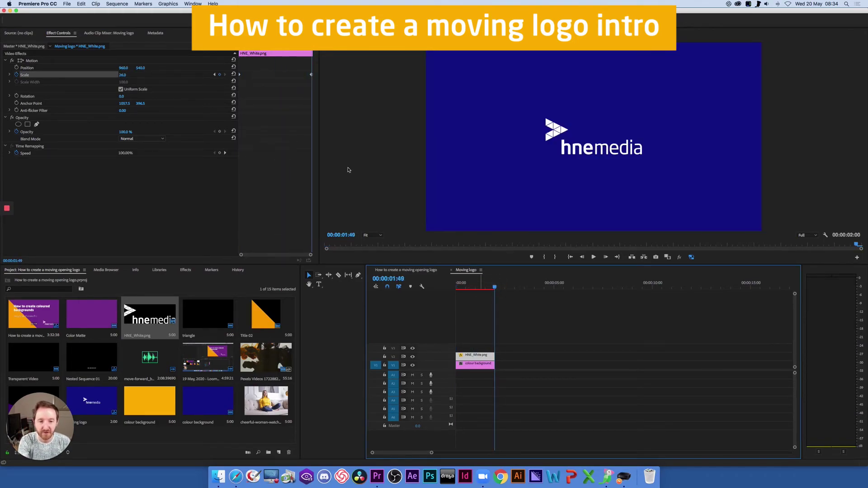
{"action": "left_click", "coordinate": [122, 74]}
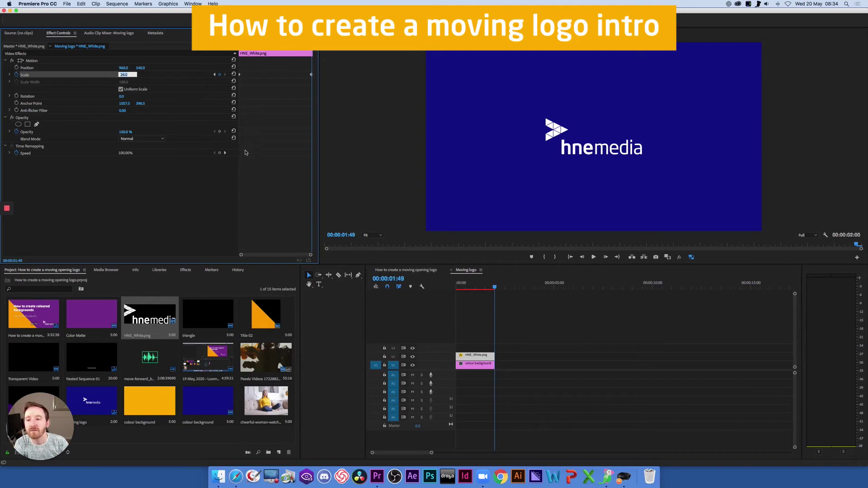
{"action": "type", "text": "2"}
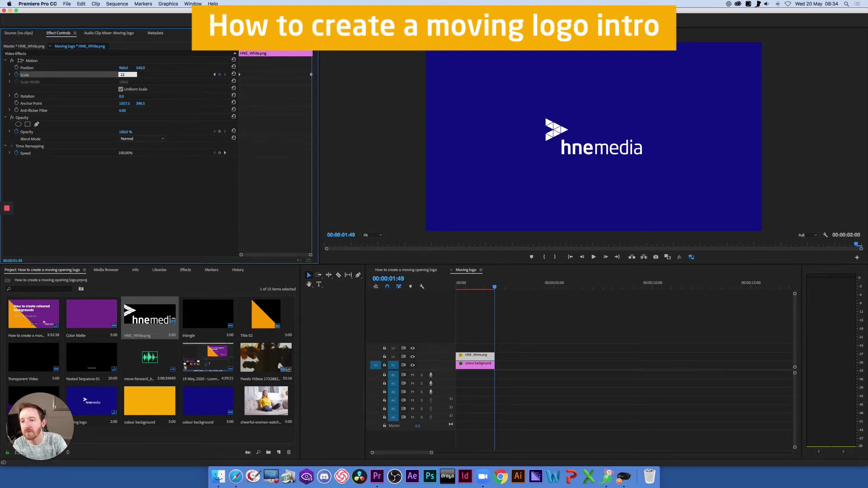
{"action": "type", "text": "2"}
{"action": "key", "text": "Return"}
Step: Play the shrinking logo animation from the sequence start twice and return to the start
{"action": "left_click_drag", "start_coordinate": [494, 286], "coordinate": [425, 284]}
{"action": "key", "text": "space"}
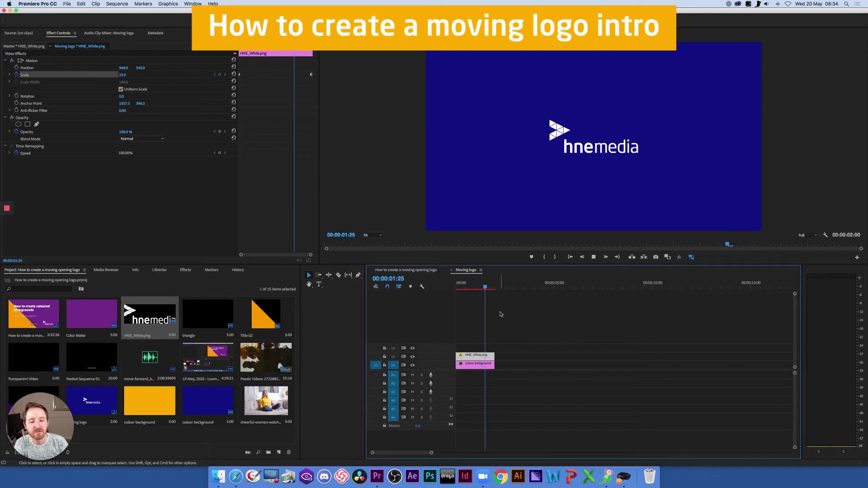
{"action": "left_click_drag", "start_coordinate": [493, 287], "coordinate": [442, 292]}
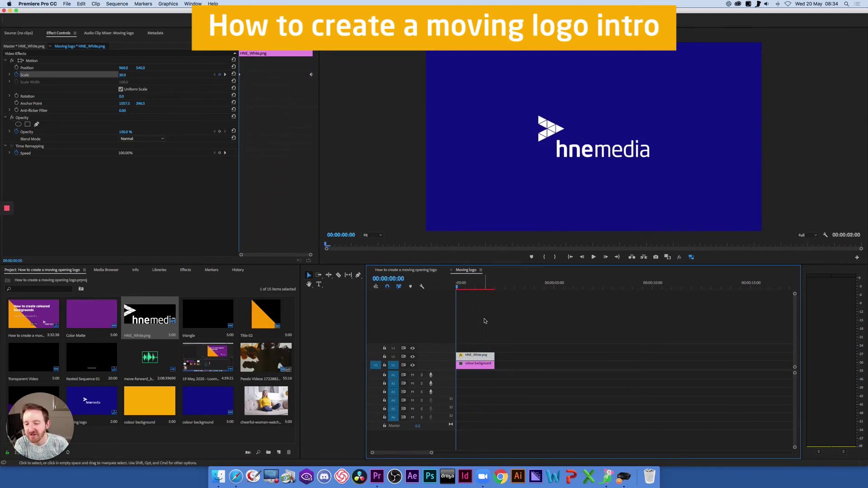
{"action": "key", "text": "space"}
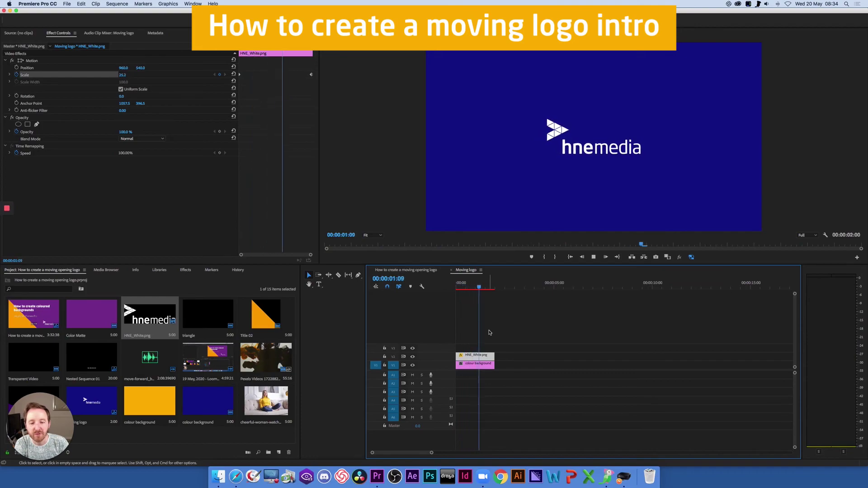
{"action": "left_click_drag", "start_coordinate": [489, 287], "coordinate": [441, 286]}
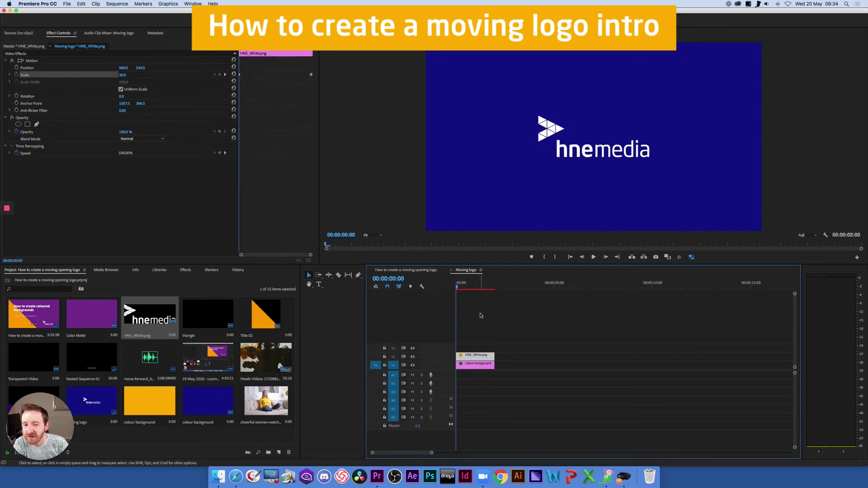